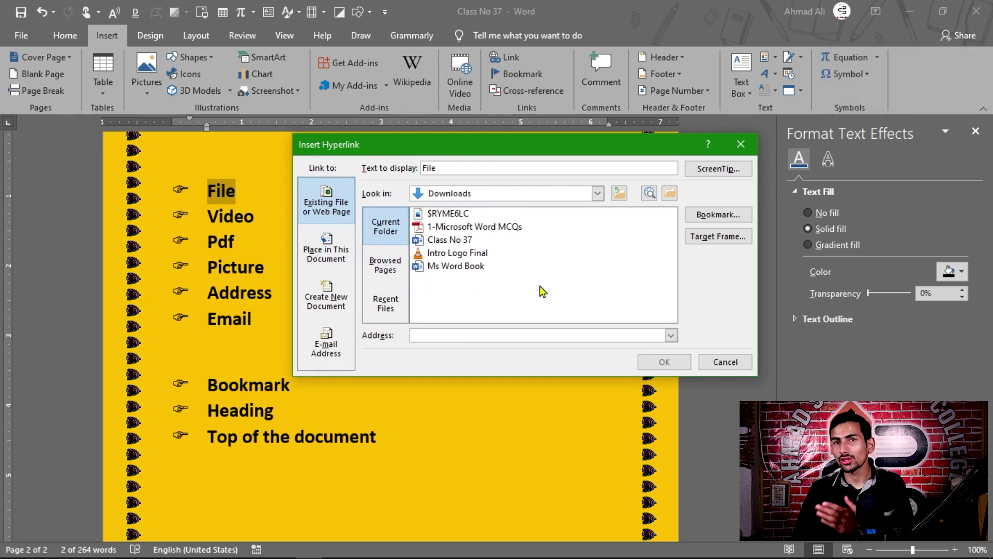
- Hyperlink the word File to Ms Word Book.docx in the Downloads folder
click(385, 265)
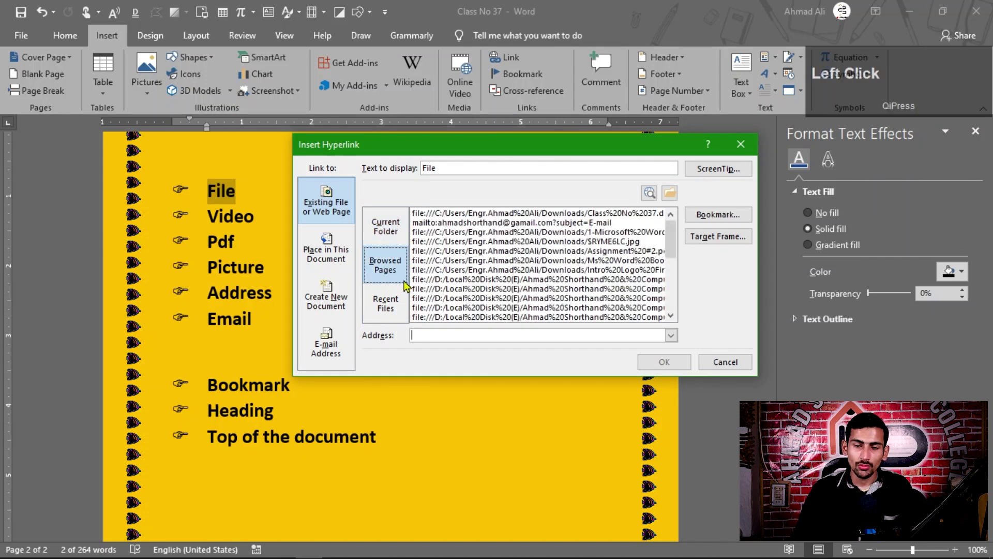
click(385, 304)
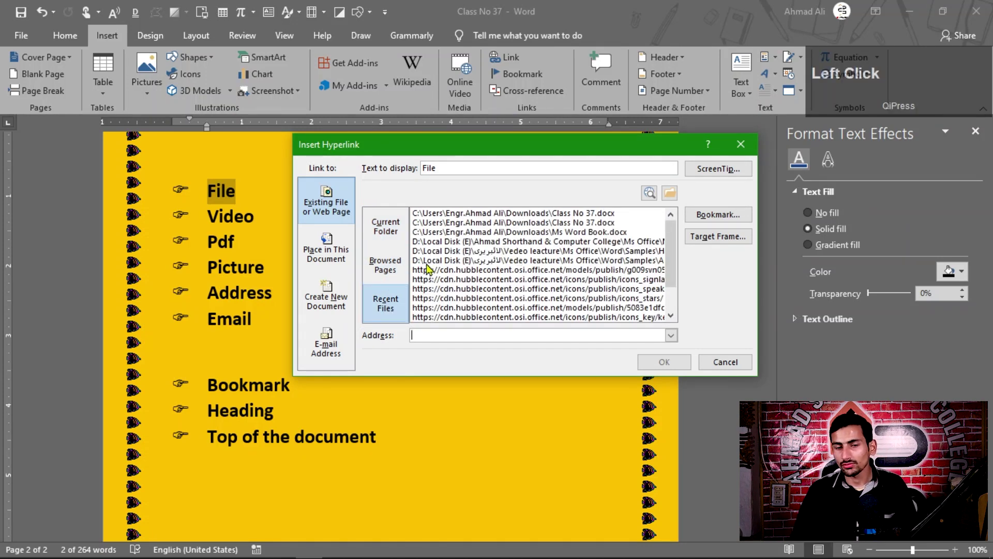
click(385, 226)
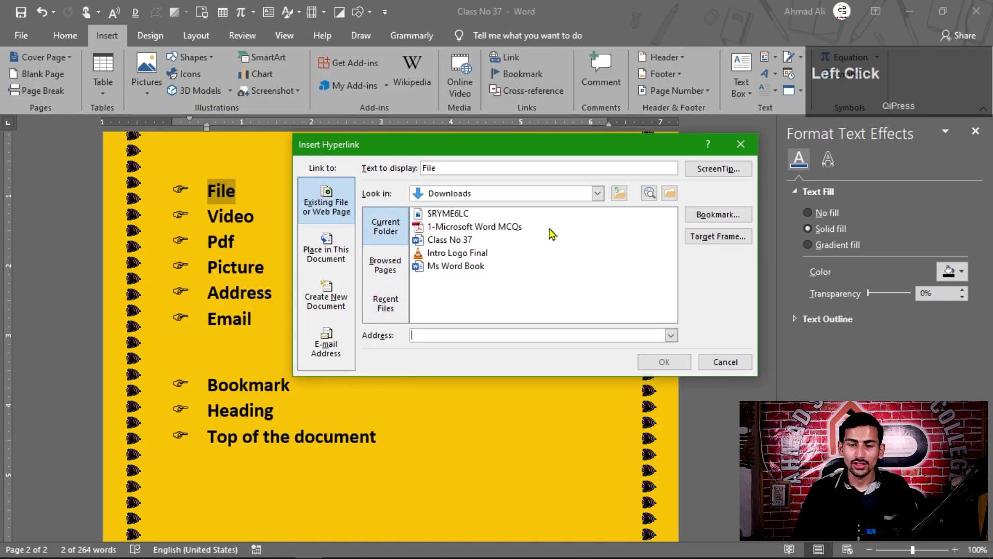
click(670, 194)
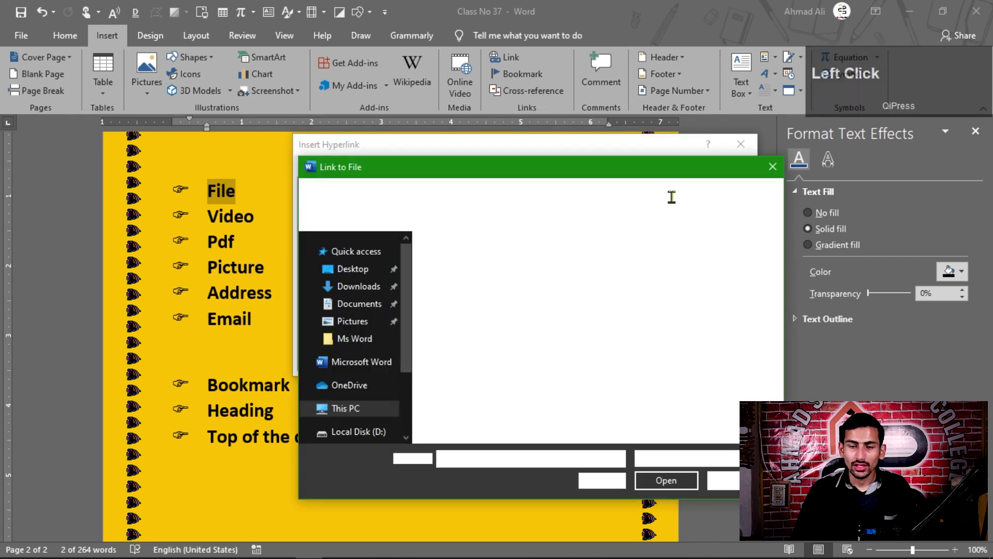
mouse_move(409, 322)
mouse_down()
mouse_move(408, 375)
mouse_move(409, 321)
mouse_up()
click(357, 286)
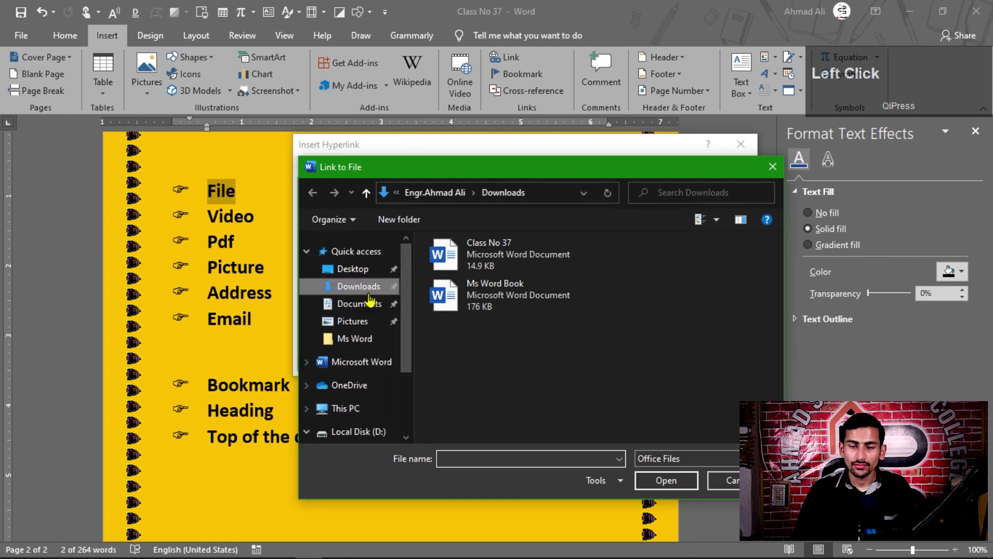
click(455, 396)
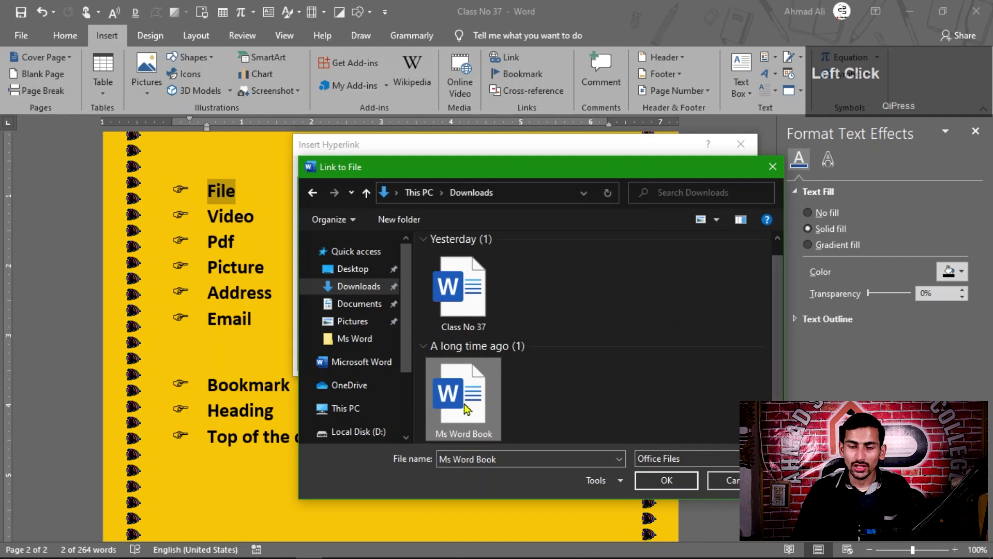
click(666, 480)
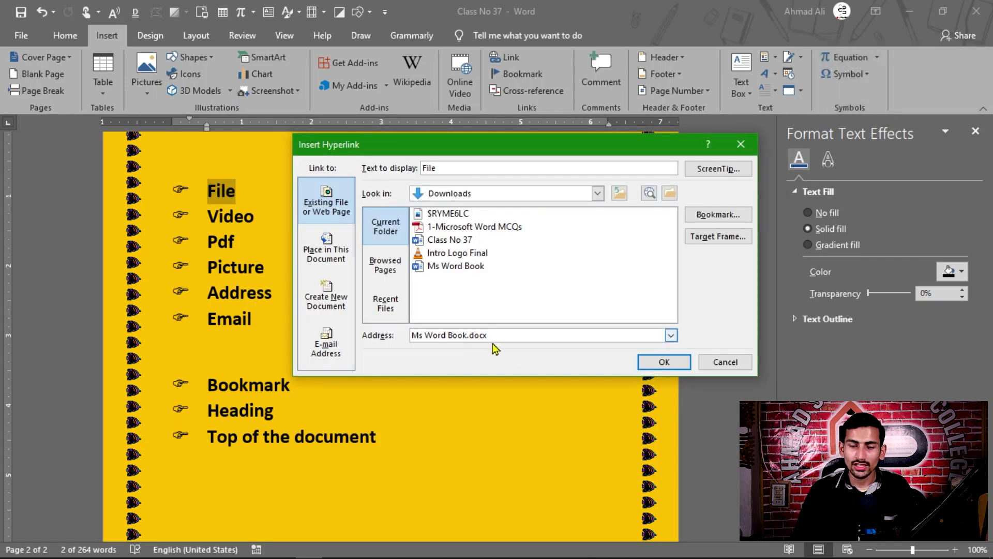
click(665, 362)
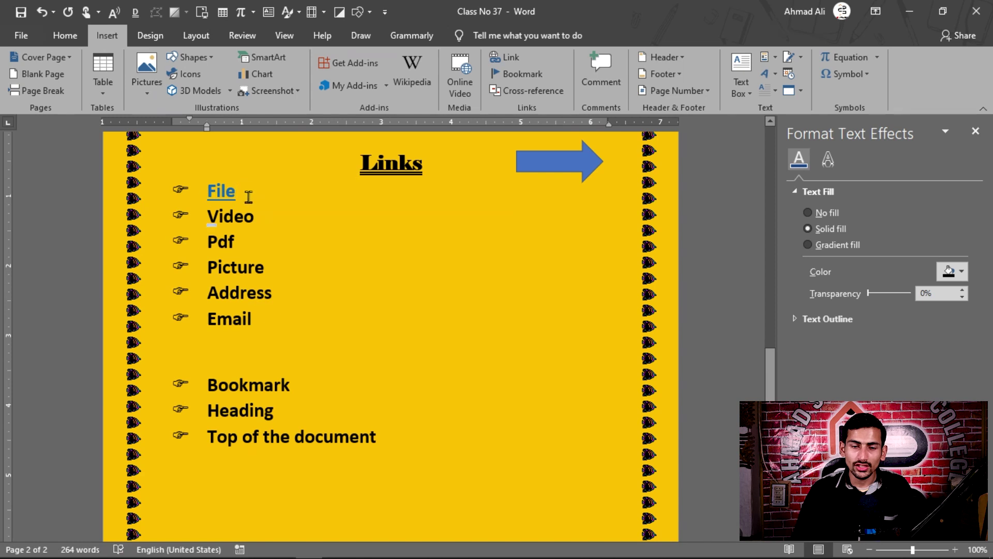
- Follow the File hyperlink to open Ms Word Book and scroll through it
mouse_move(203, 197)
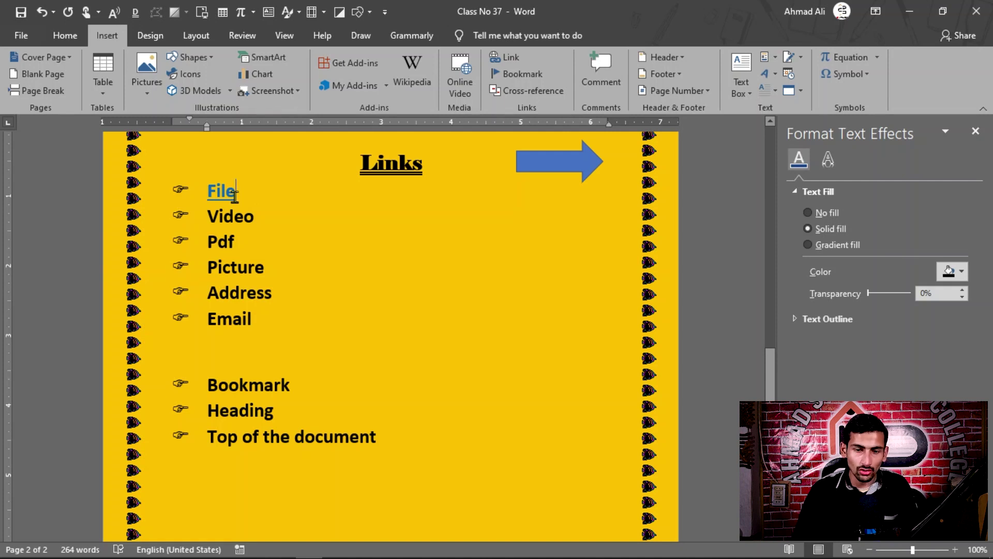
click(224, 194)
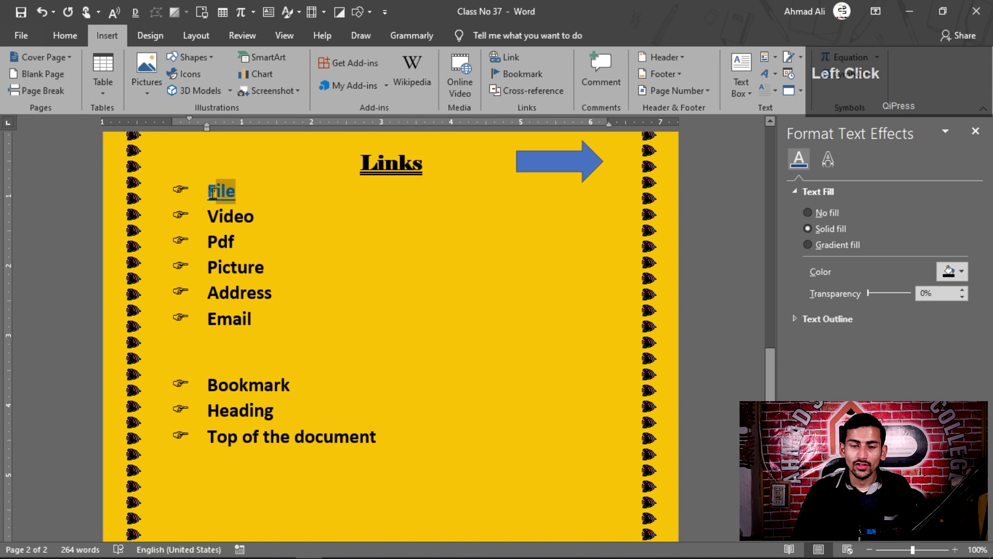
click(208, 188)
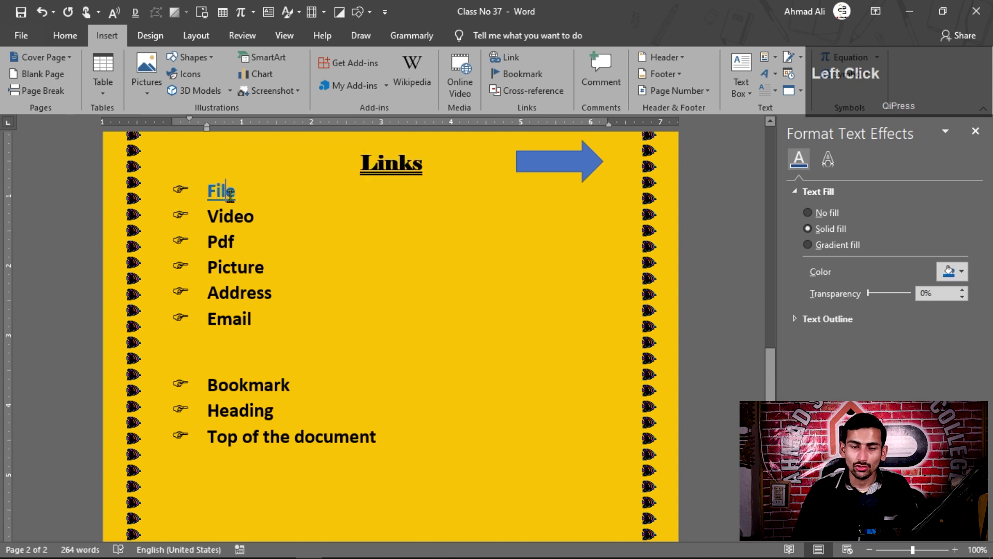
ctrl+click(220, 201)
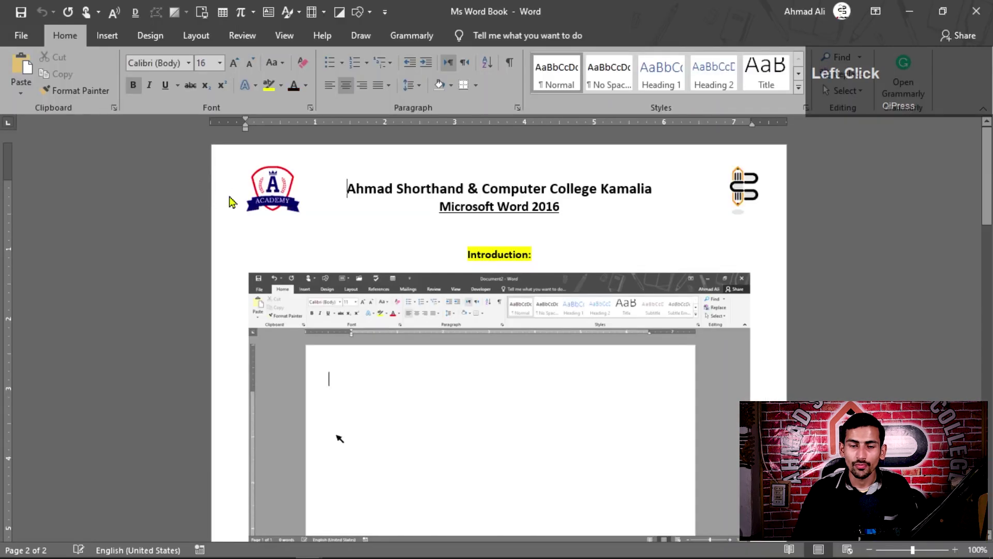
scroll(439, 206, down, 5)
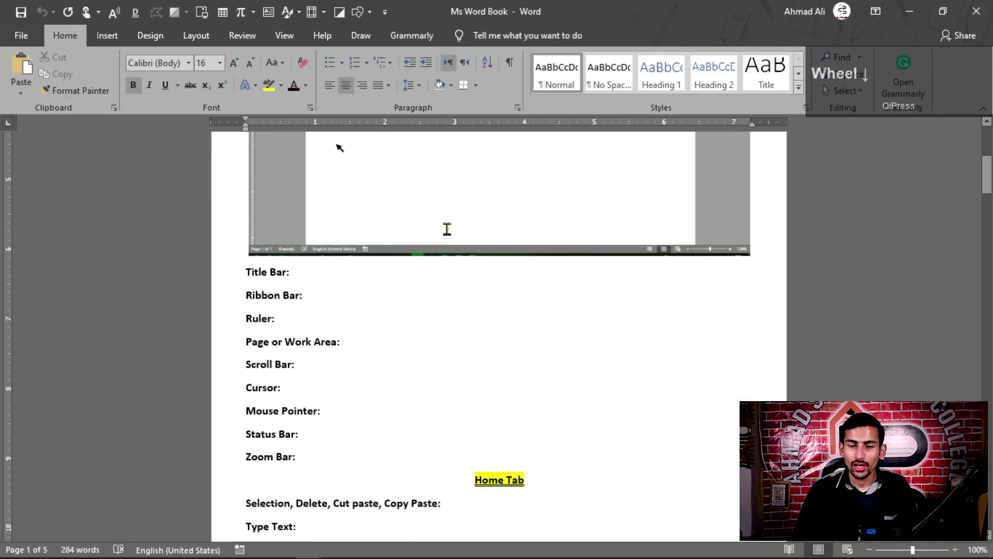
scroll(442, 229, up, 5)
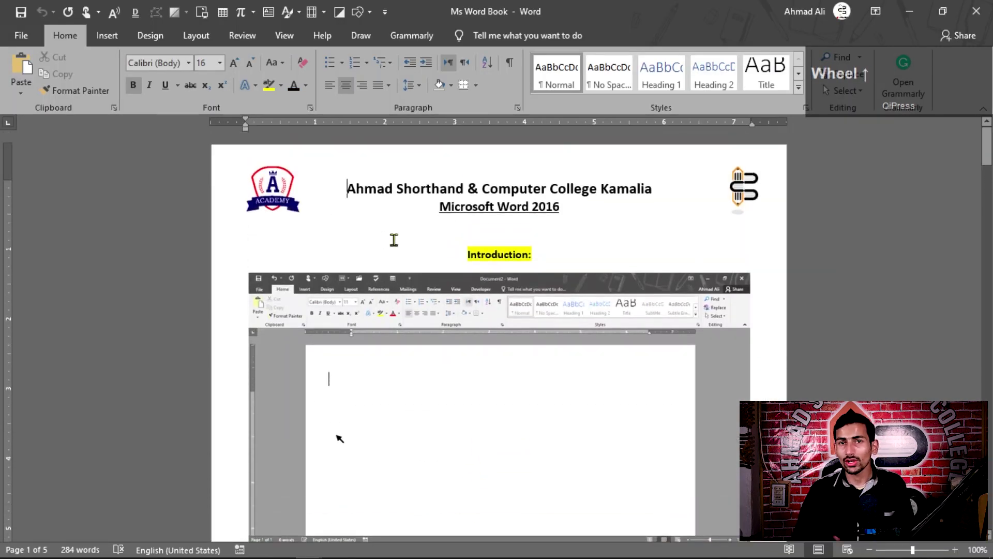
- Close Ms Word Book, then link Video to Intro Logo Final.mp4 using the All Files filter
click(976, 11)
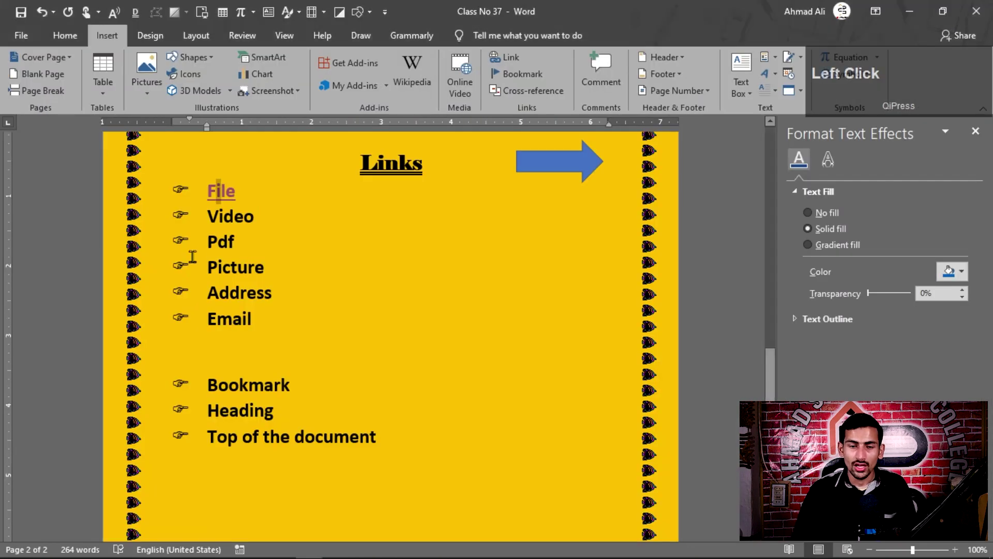
drag(242, 219, 207, 217)
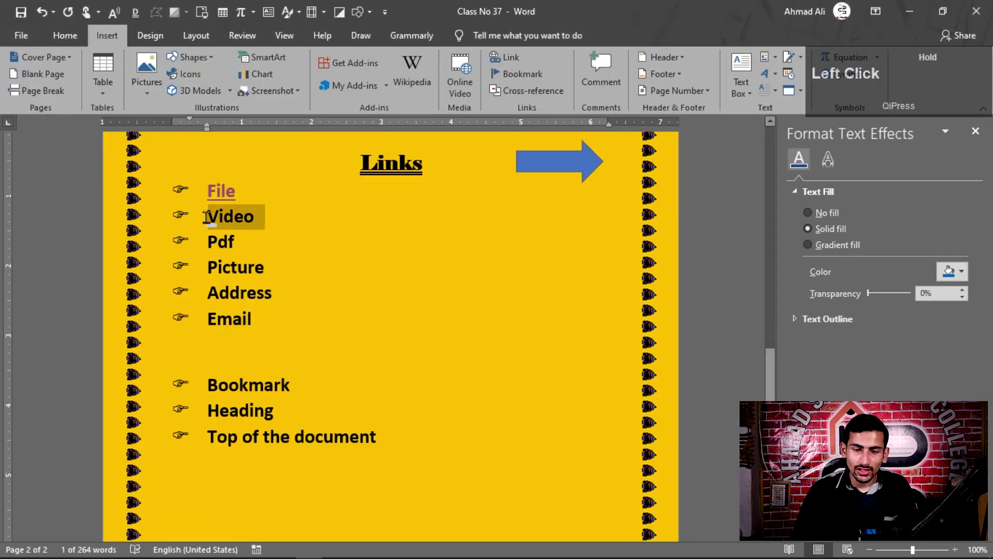
key(ctrl+k)
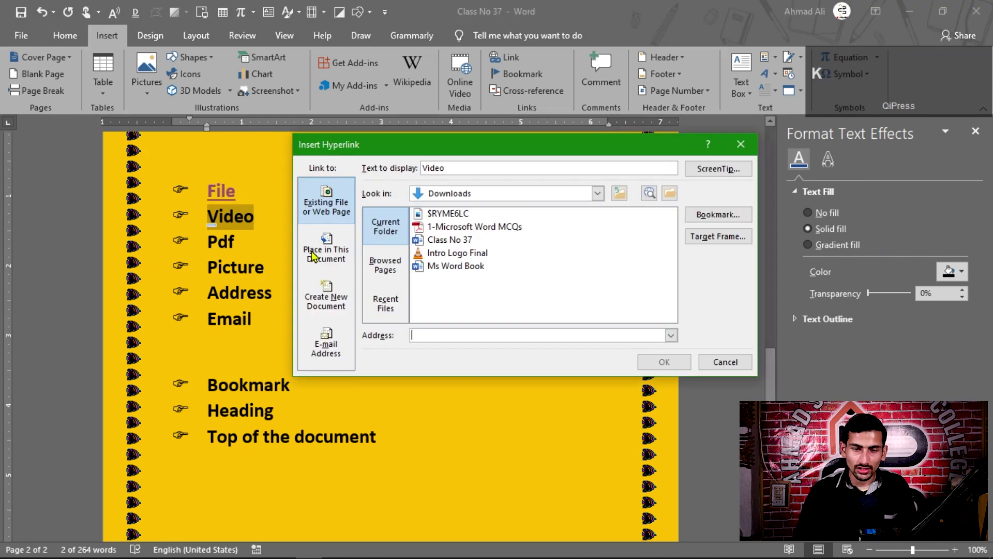
click(668, 196)
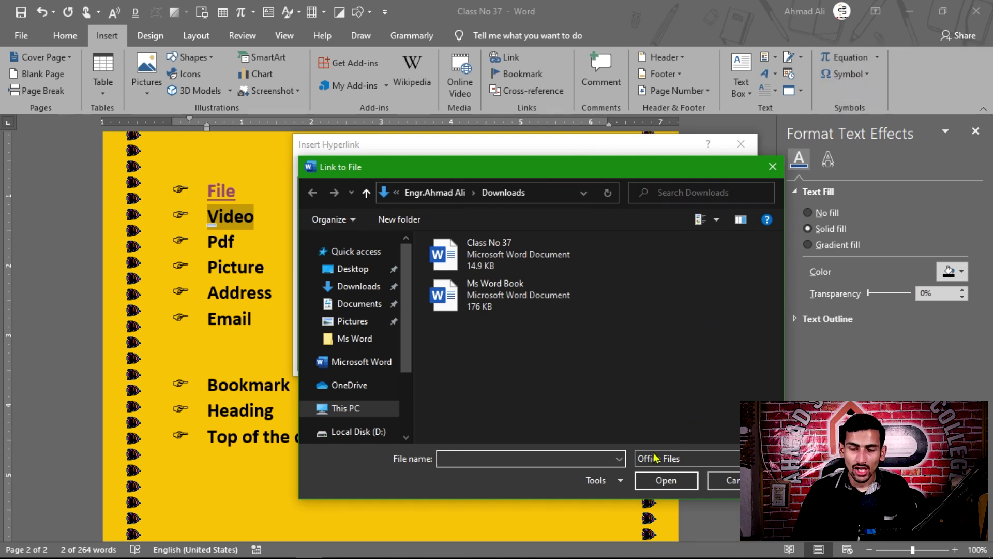
click(670, 459)
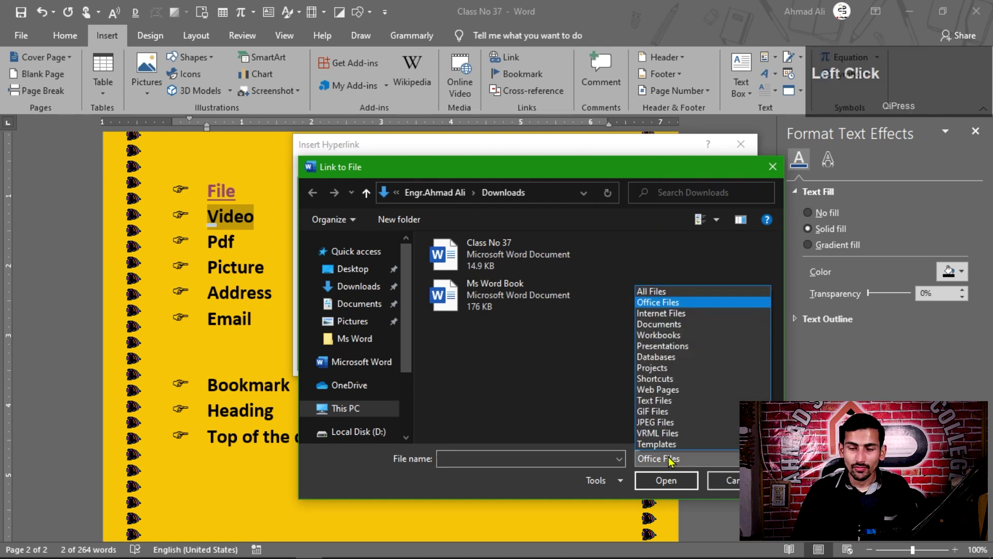
click(653, 291)
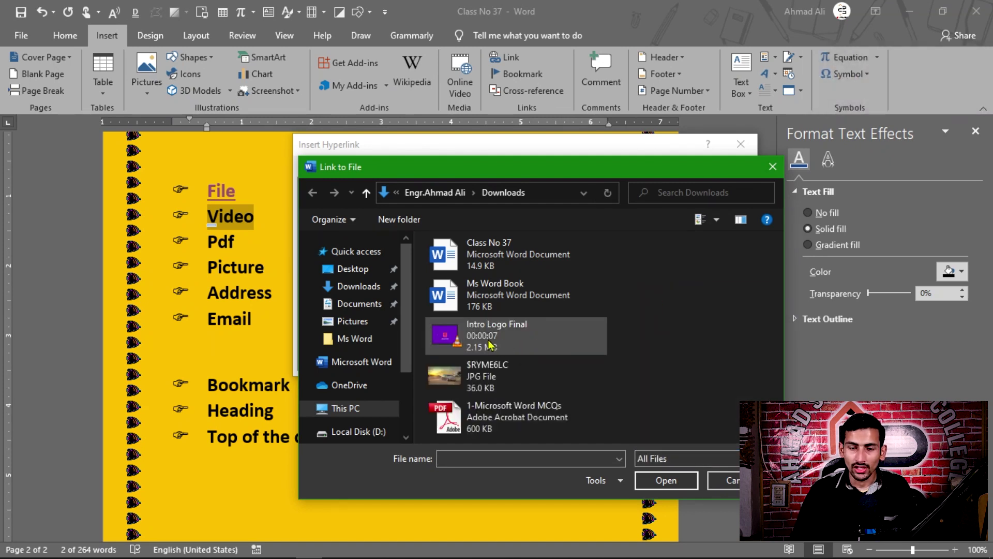
click(563, 335)
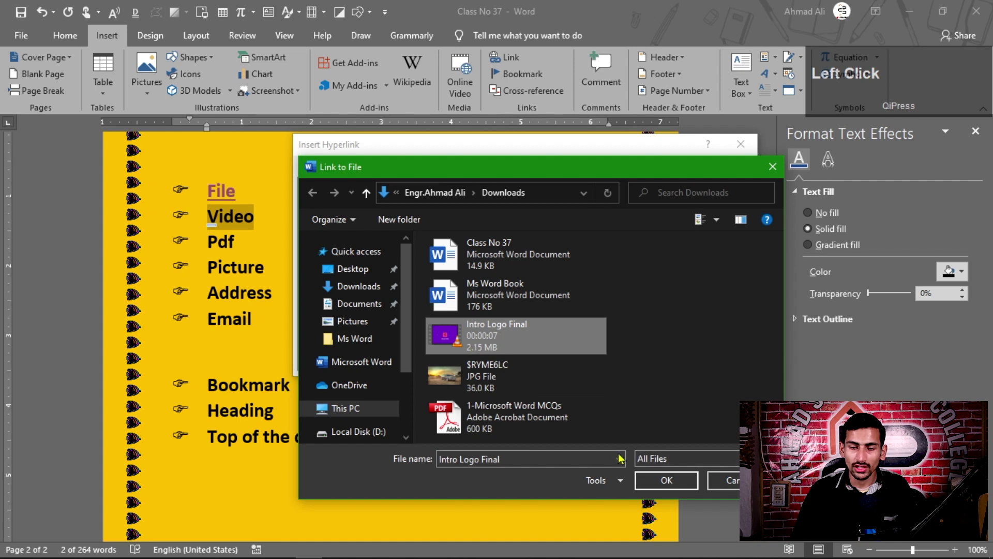
click(666, 480)
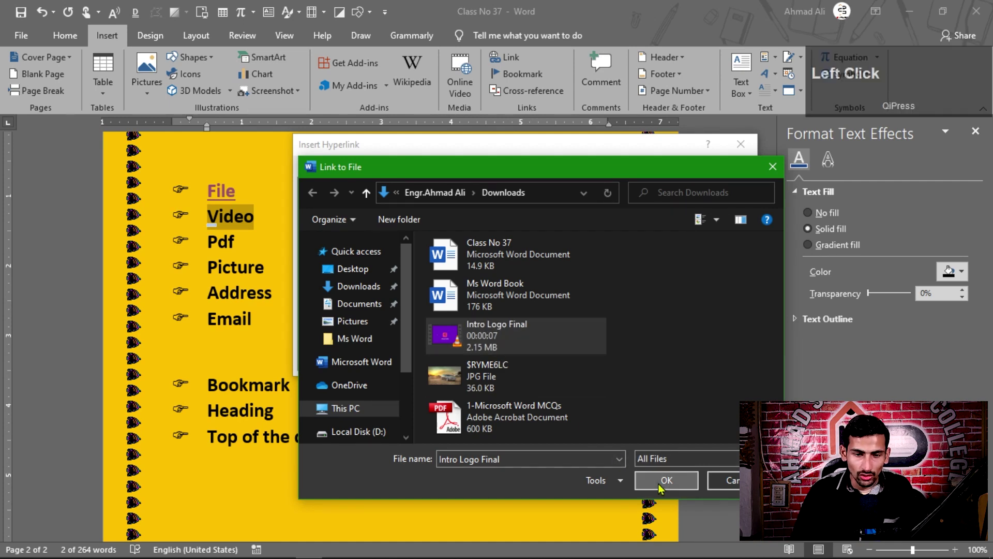
click(666, 367)
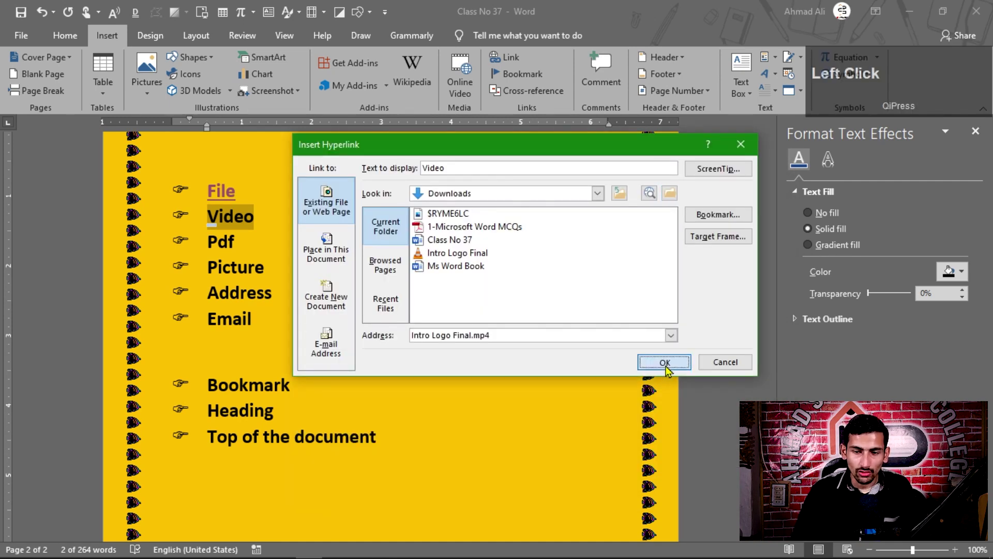
mouse_move(216, 222)
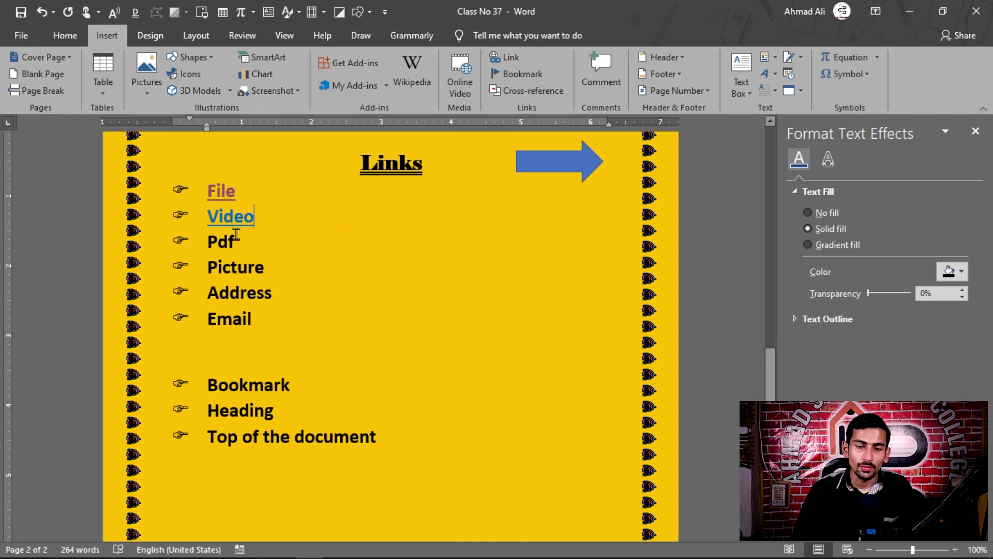
- Open the Video link, allow the security prompt, and close VLC after playback
ctrl+click(234, 221)
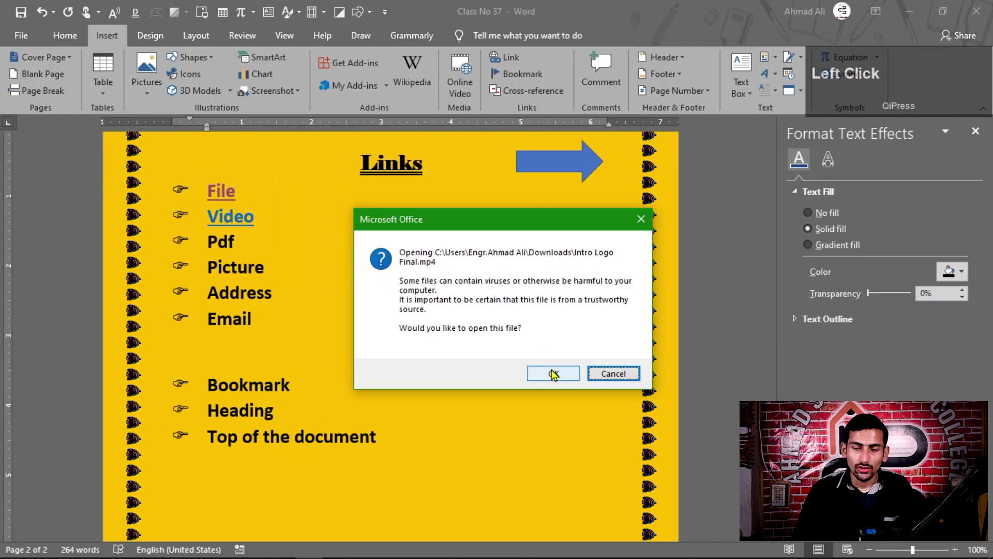
click(552, 373)
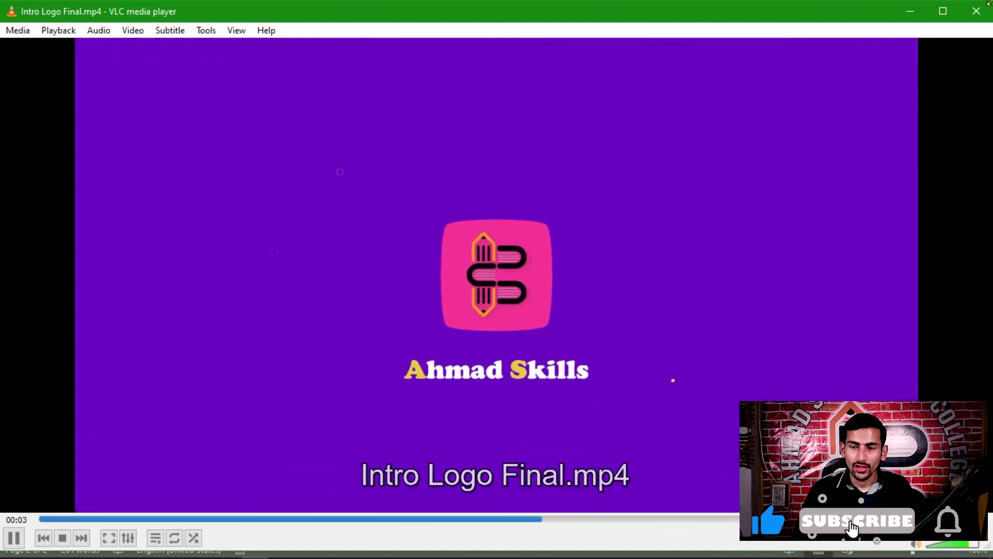
click(989, 3)
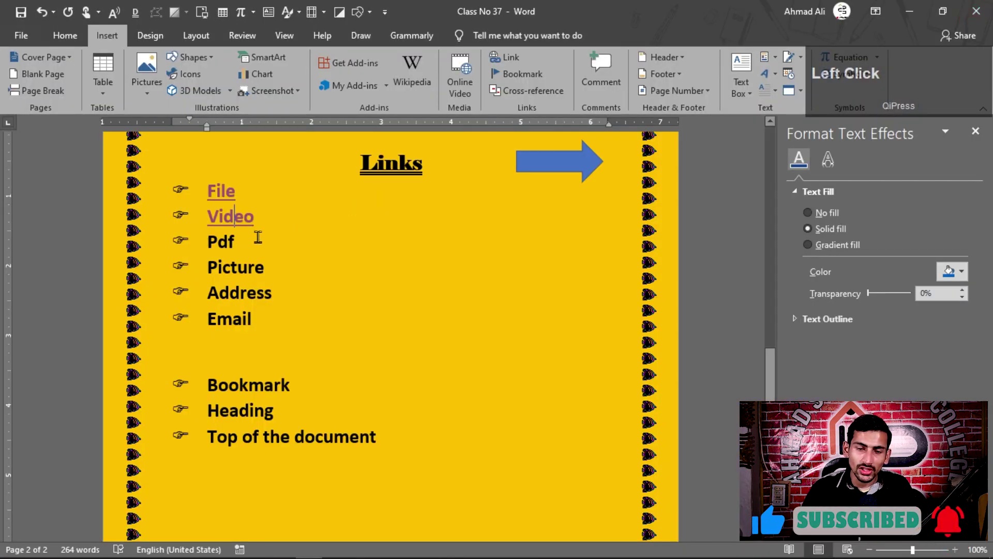
- Link the word Pdf to 1-Microsoft Word MCQs.pdf in Downloads via All Files
double_click(221, 241)
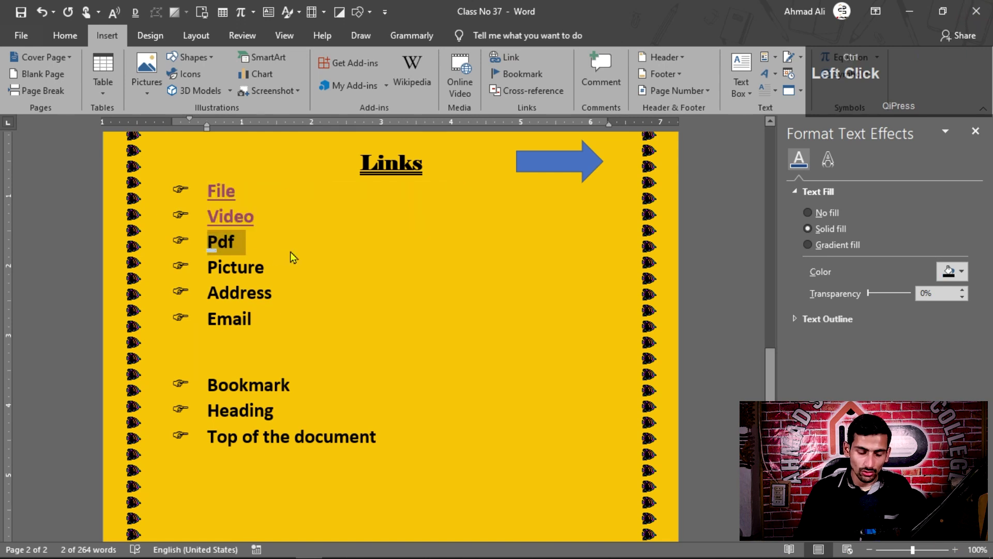
key(ctrl+k)
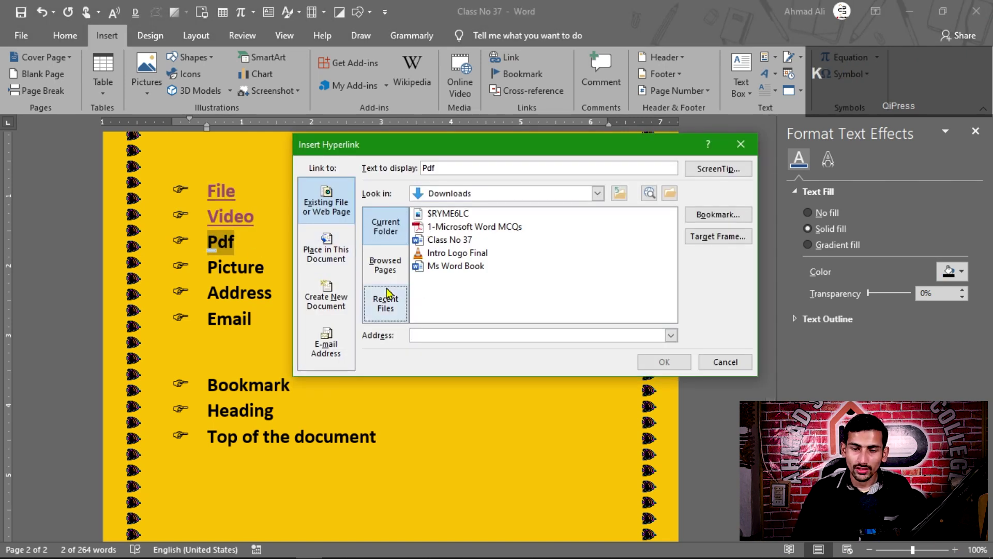
click(670, 193)
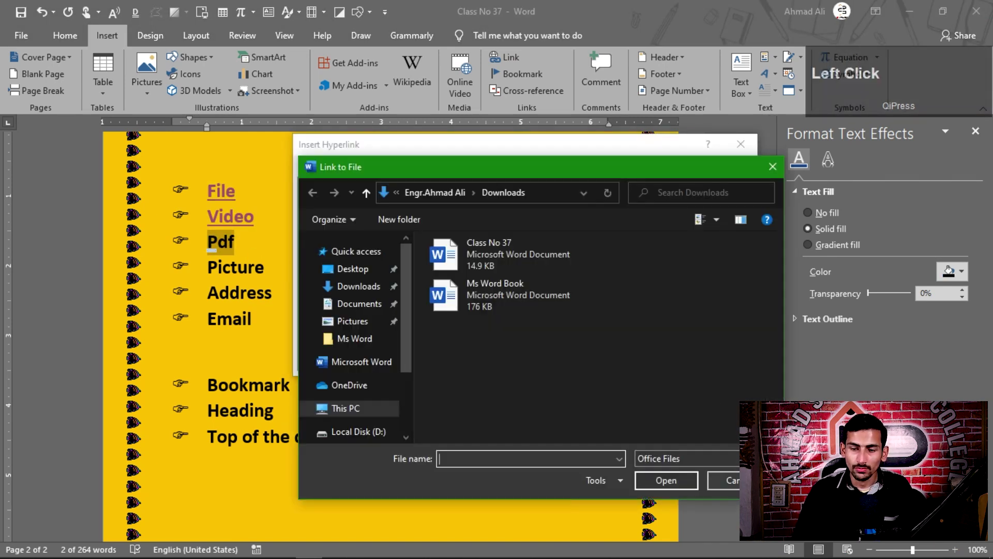
click(730, 465)
click(655, 294)
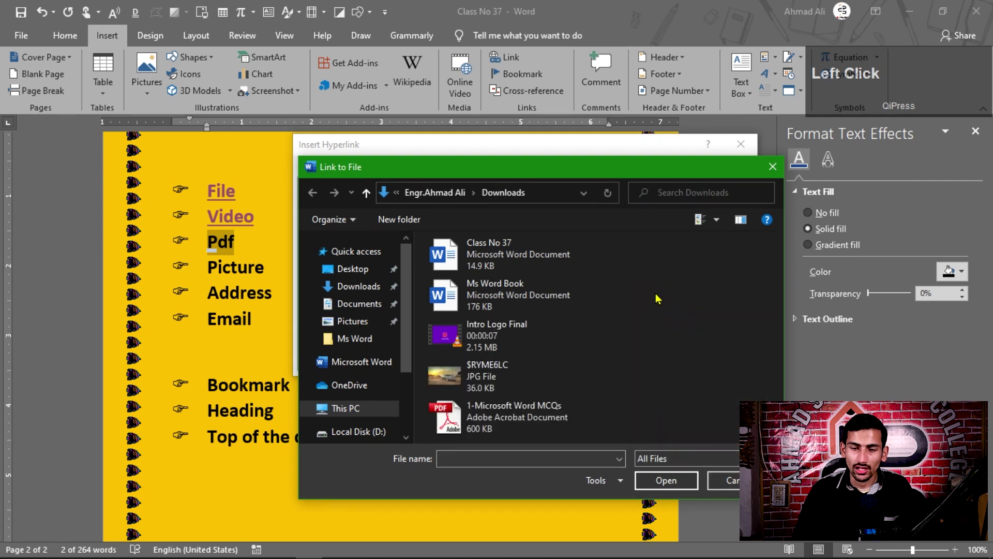
click(550, 405)
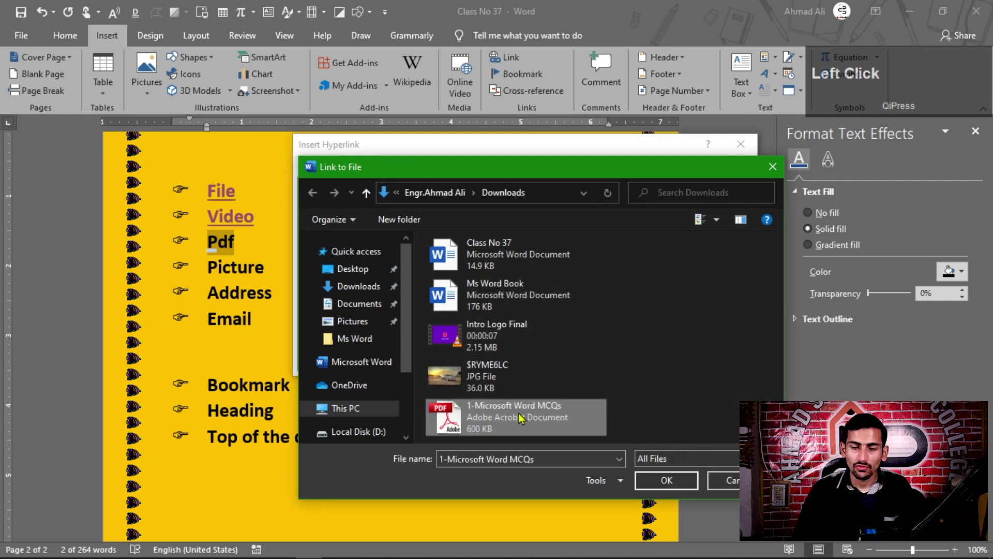
click(661, 480)
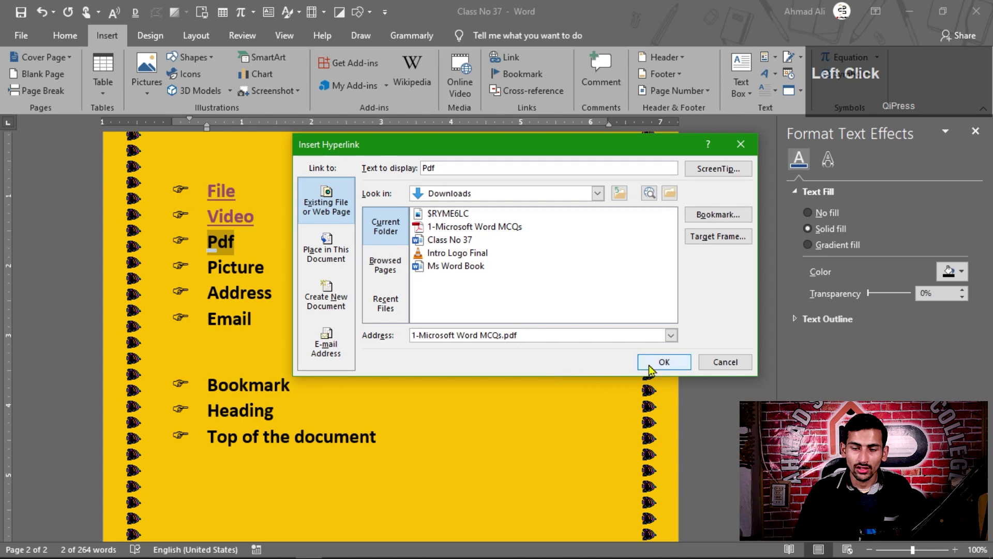
click(658, 362)
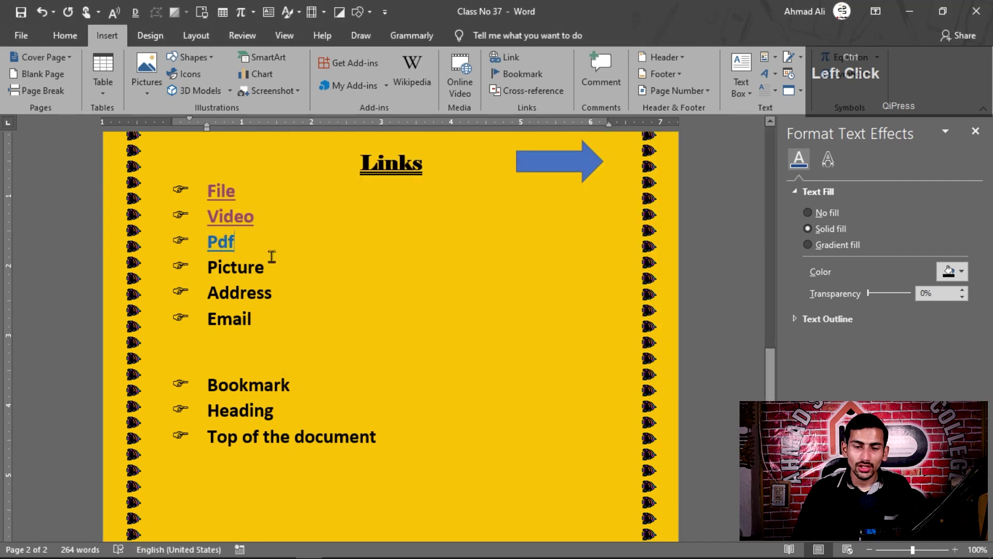
- Follow the Pdf link to open the PDF in Adobe Reader and scroll through it
ctrl+click(225, 245)
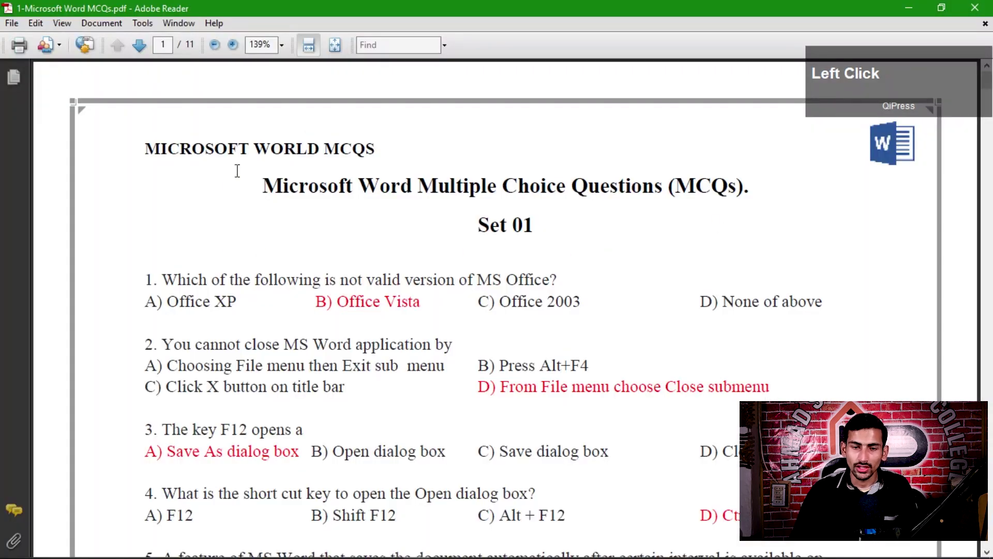
scroll(231, 212, down, 10)
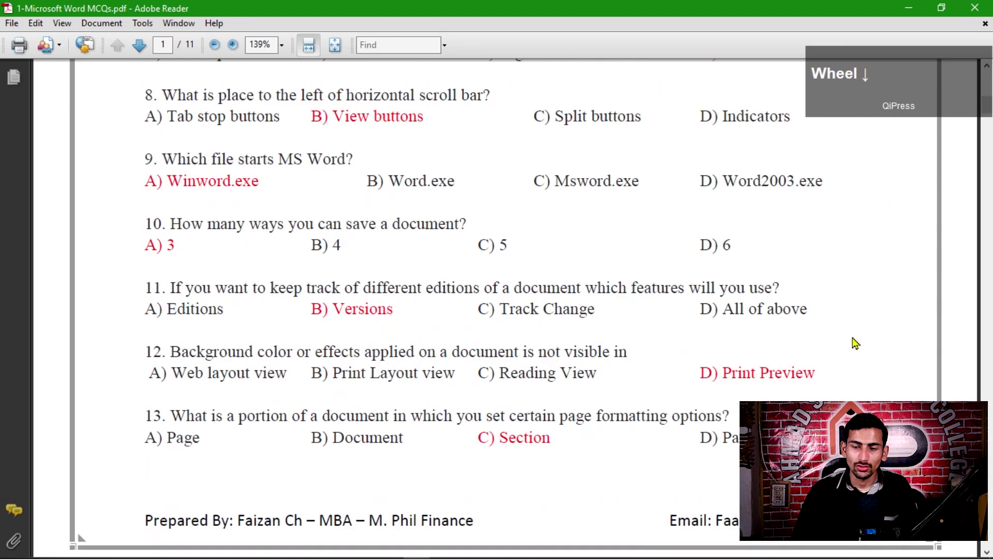
scroll(855, 343, up, 10)
- Close Reader, link Picture to $RYME6LC.jpg, then open it in Photos and close it
click(975, 7)
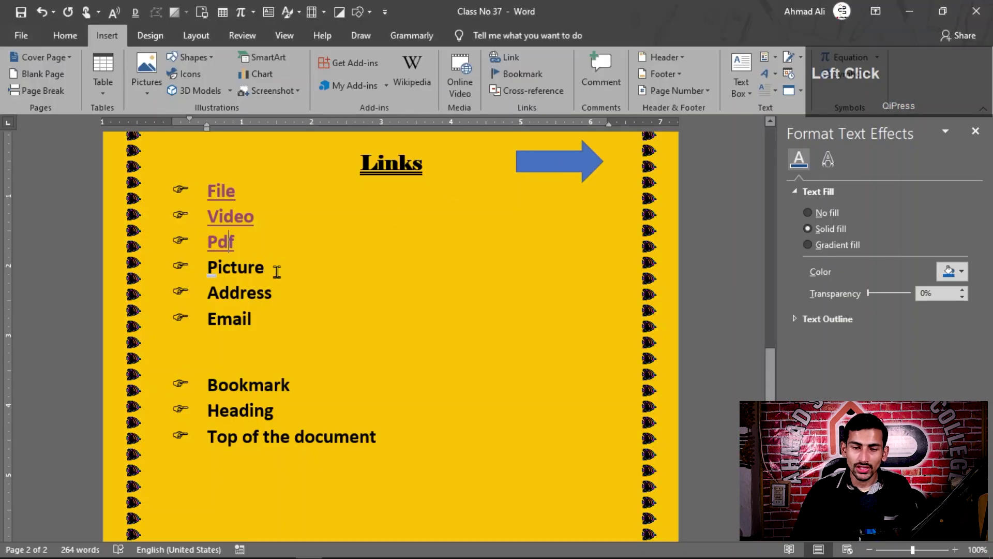
double_click(241, 272)
key(ctrl+k)
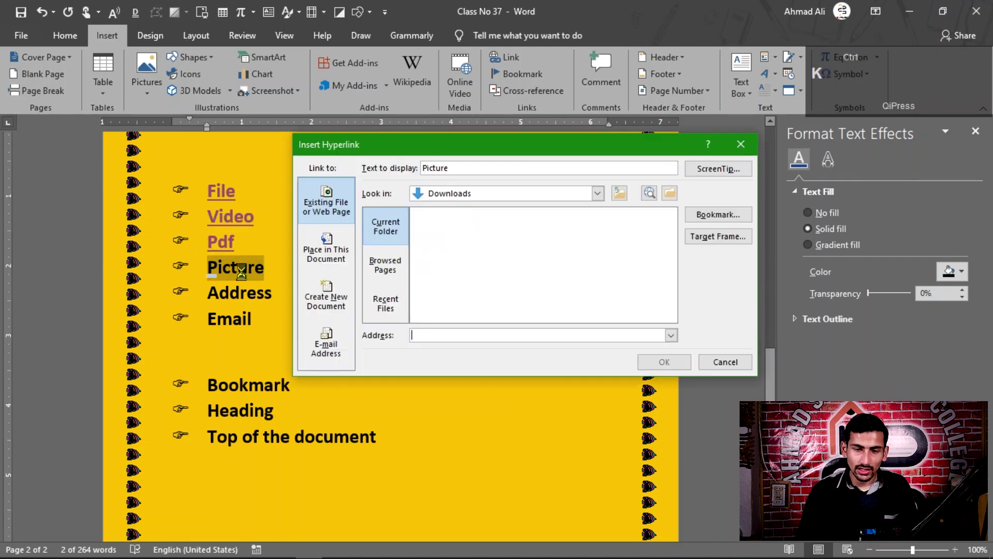
click(669, 196)
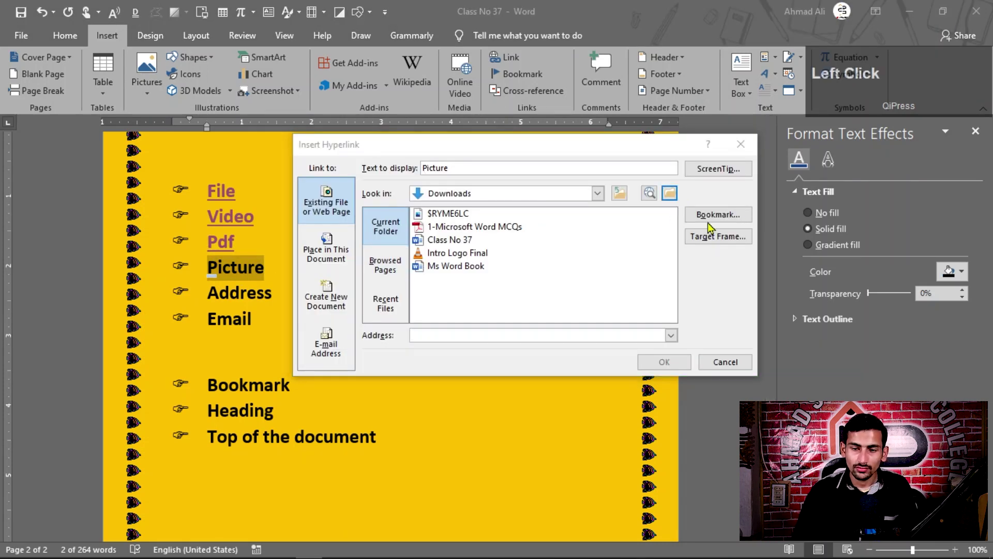
click(691, 458)
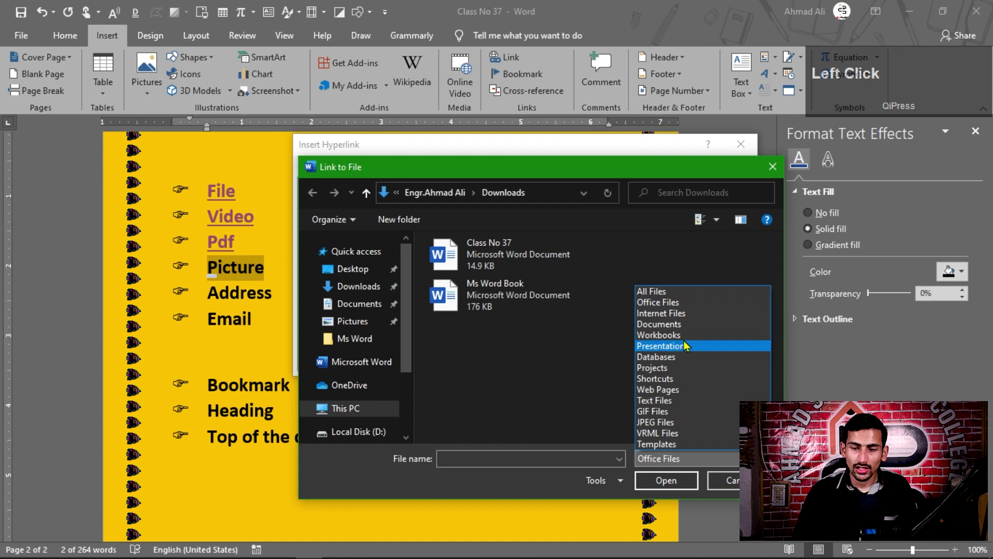
click(668, 293)
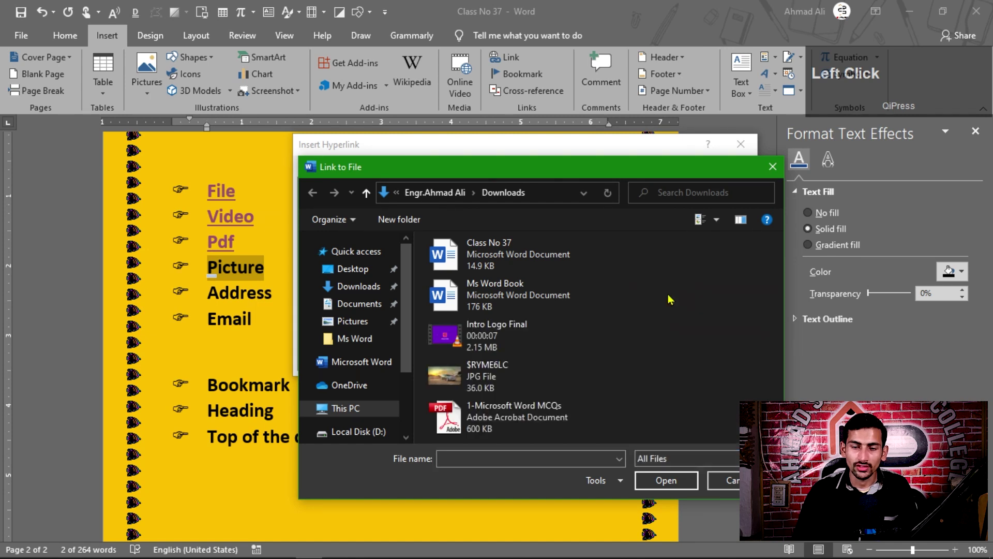
click(538, 385)
click(668, 481)
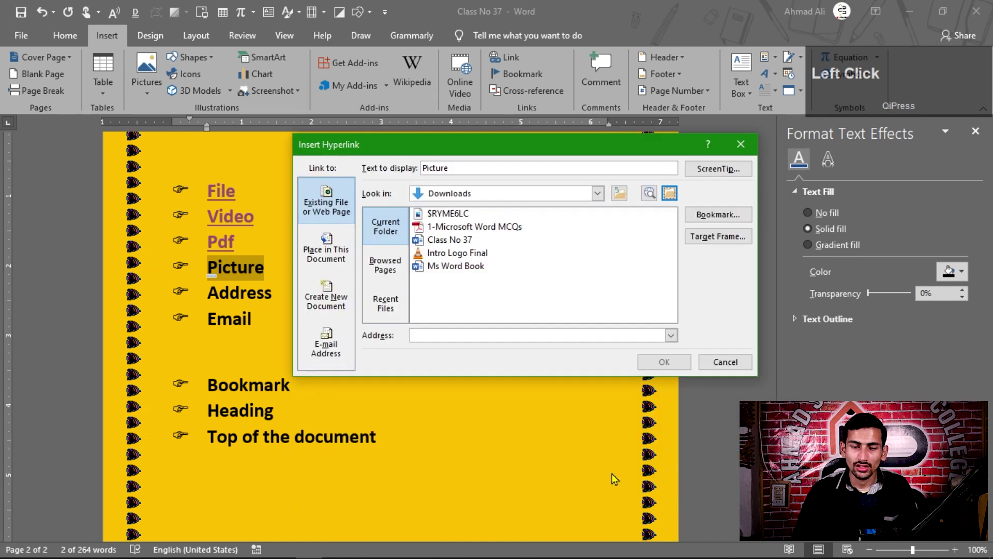
click(652, 364)
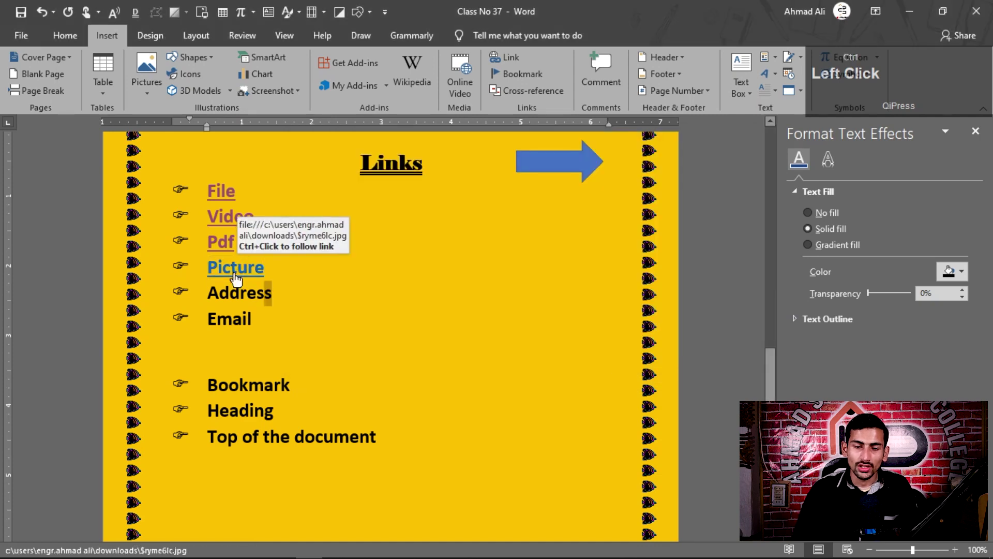
ctrl+click(237, 268)
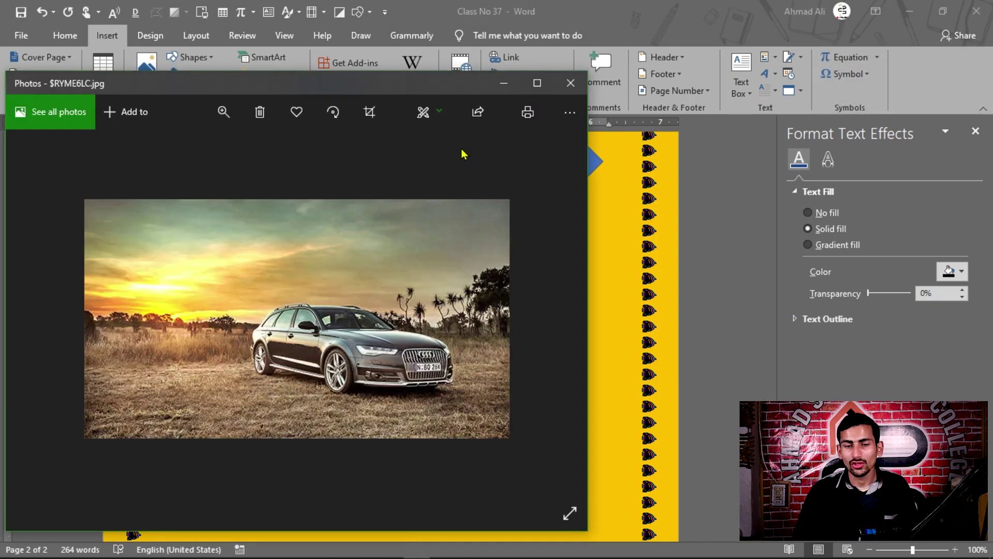
click(571, 83)
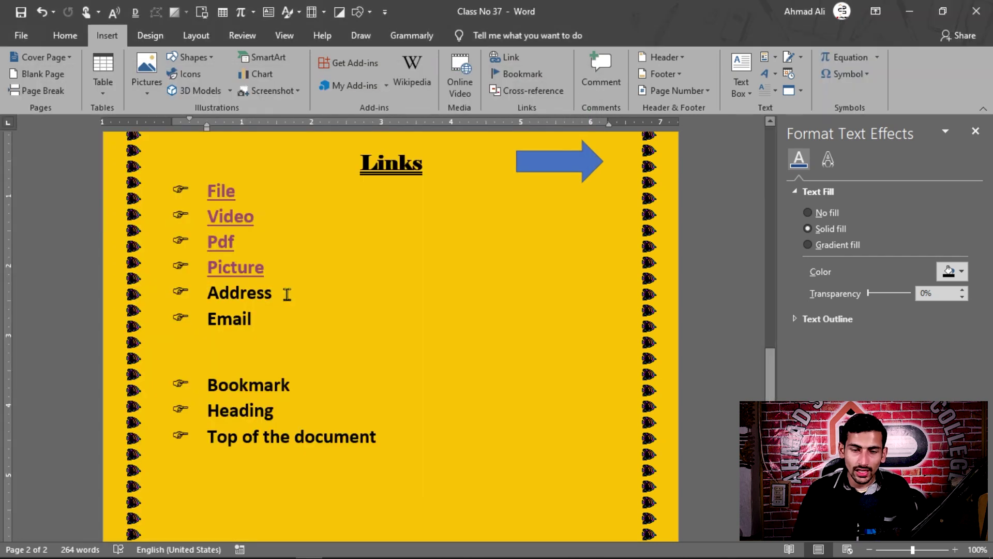
- Select the word Address in the Links list
drag(284, 293, 207, 293)
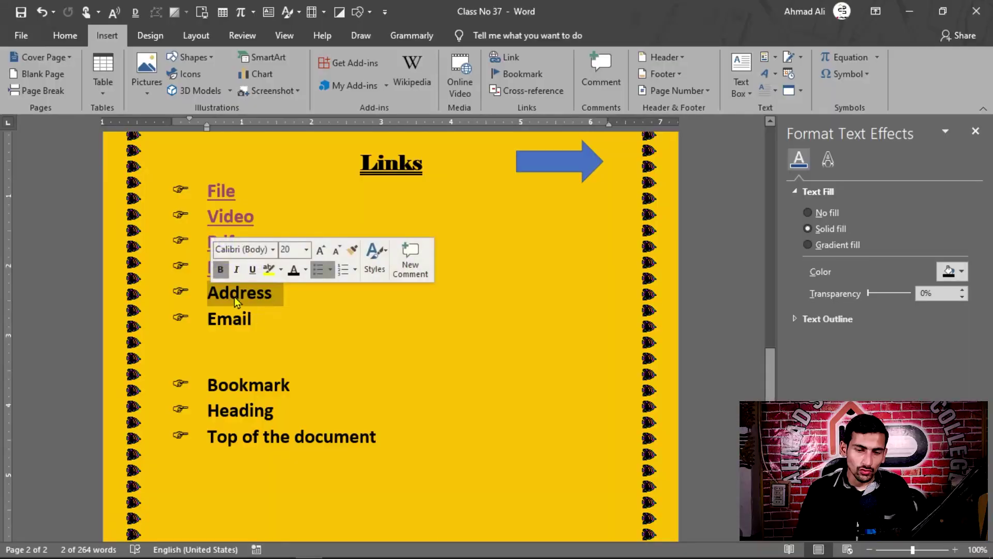
- Hyperlink Address to the YouTube channel web address and follow the link
key(ctrl+k)
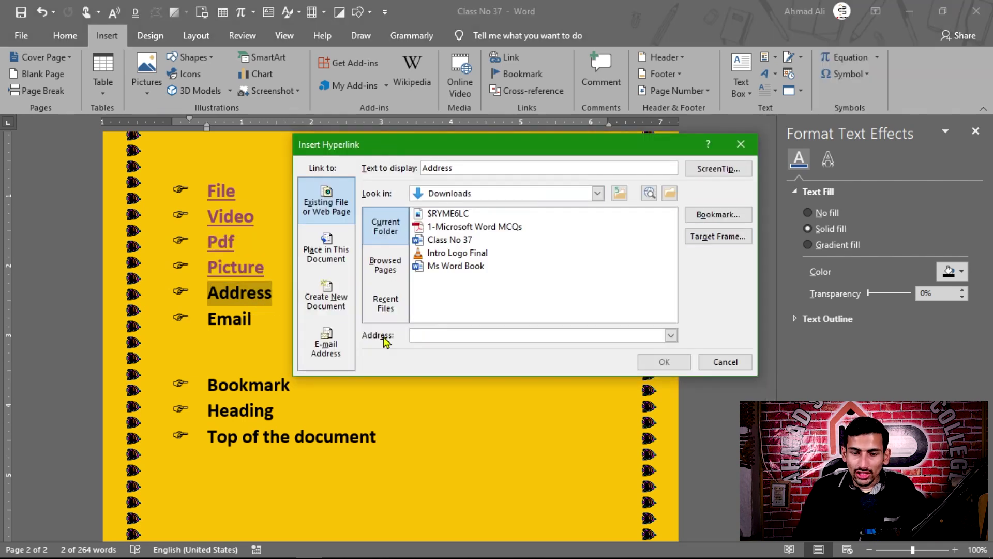
click(470, 338)
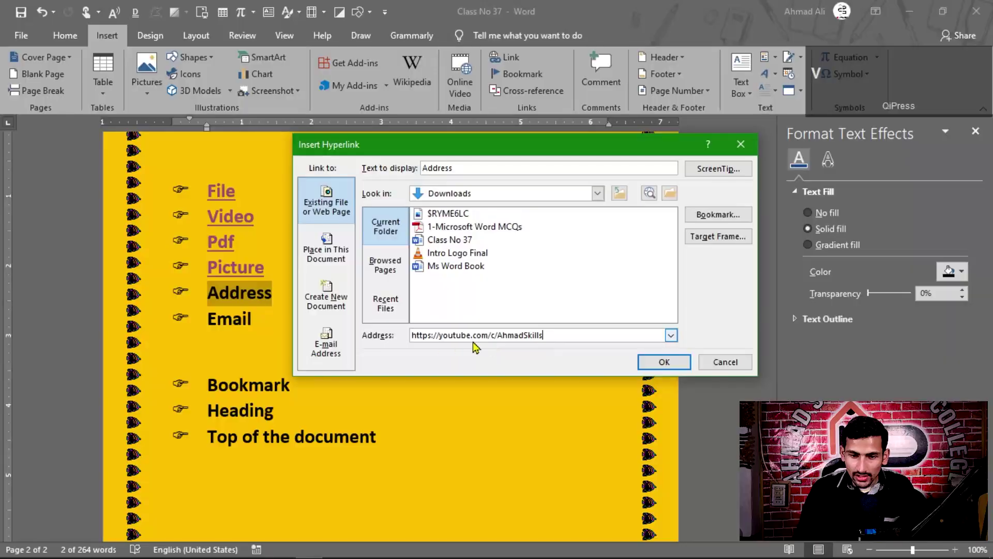
click(572, 337)
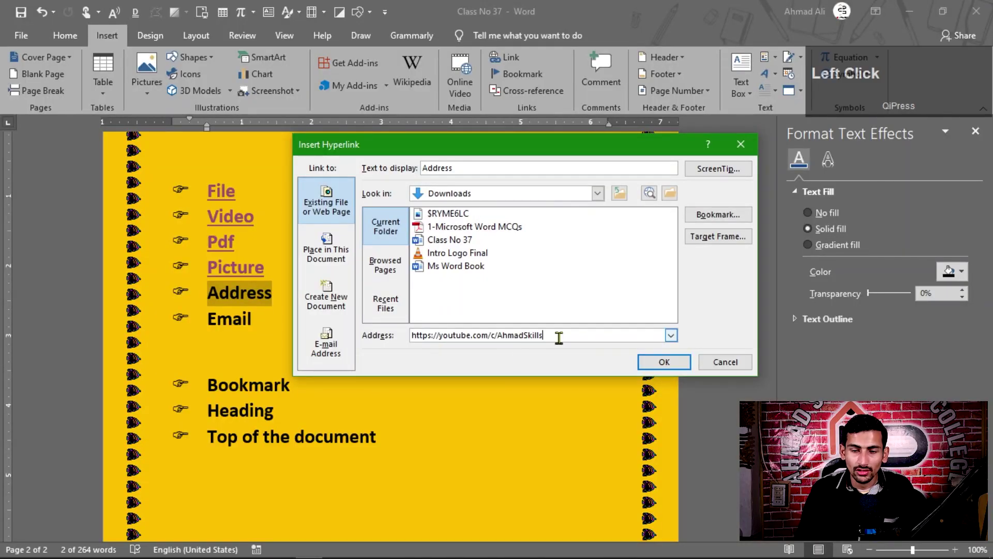
click(661, 365)
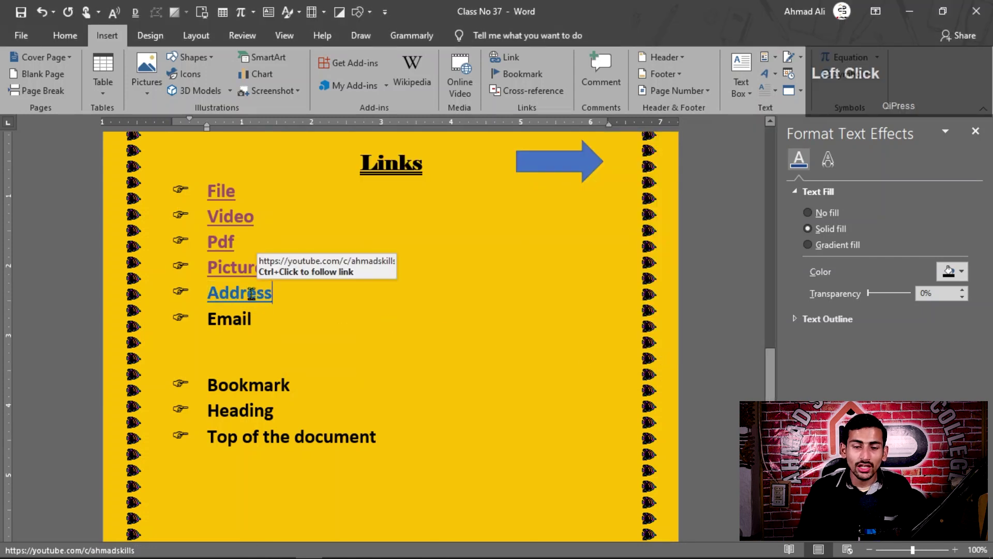
ctrl+click(228, 295)
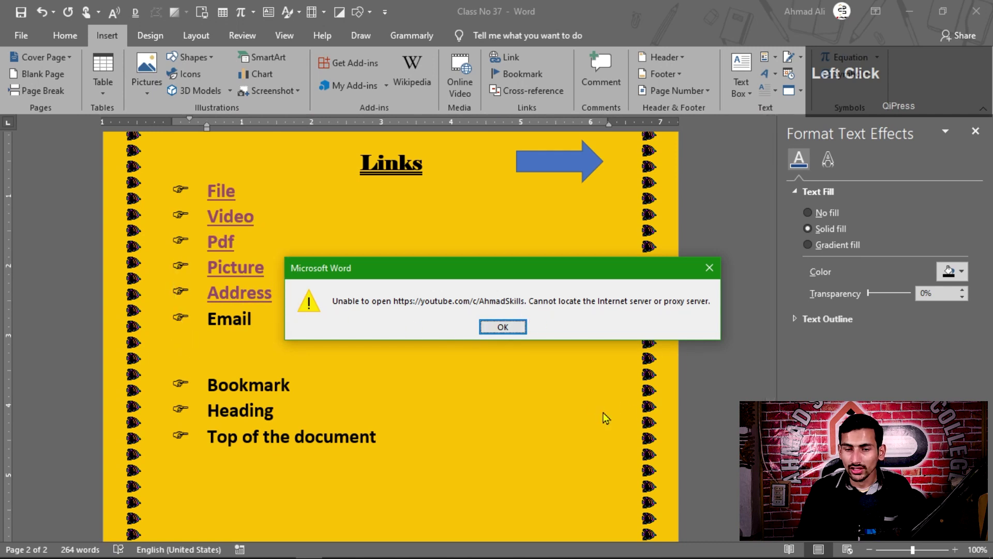
- Dismiss the cannot-locate-server error and select the word Email
click(523, 325)
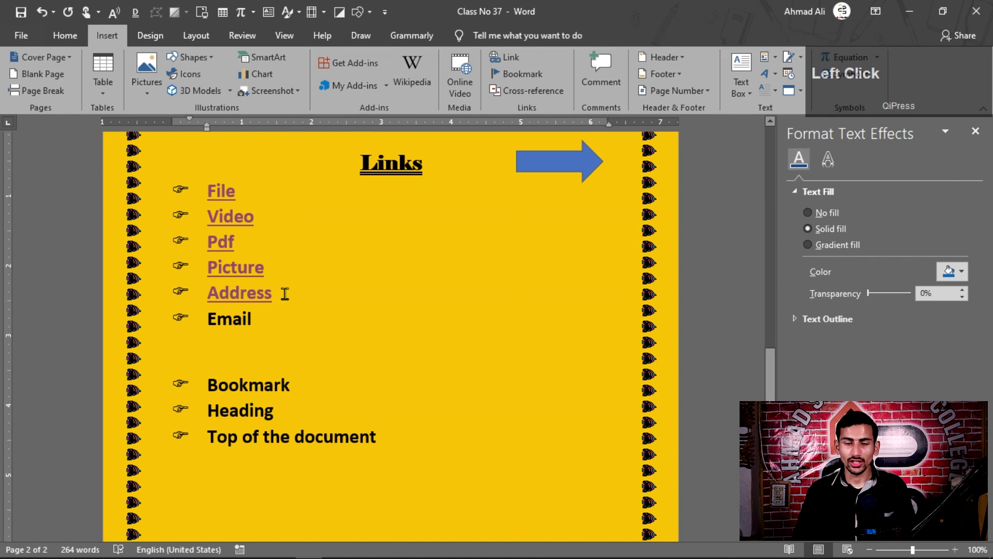
drag(254, 321, 206, 322)
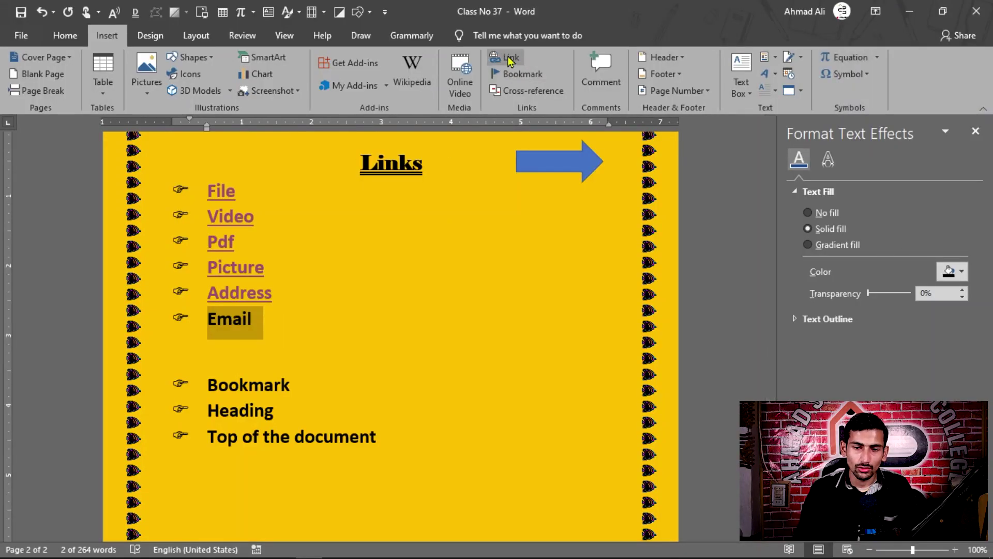
- Make Email a mailto link to the author's e-mail address with subject 'E-mail', then follow it
click(510, 59)
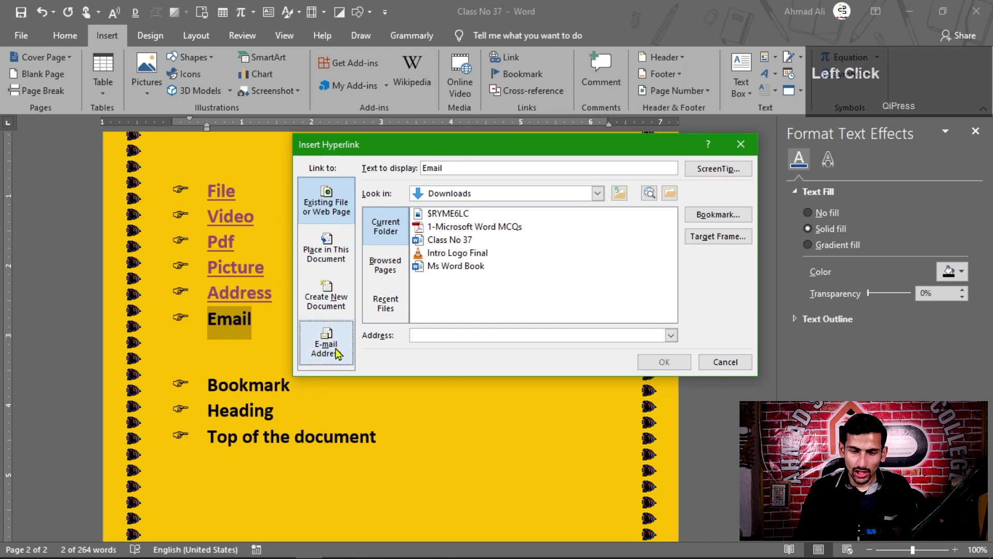
click(333, 363)
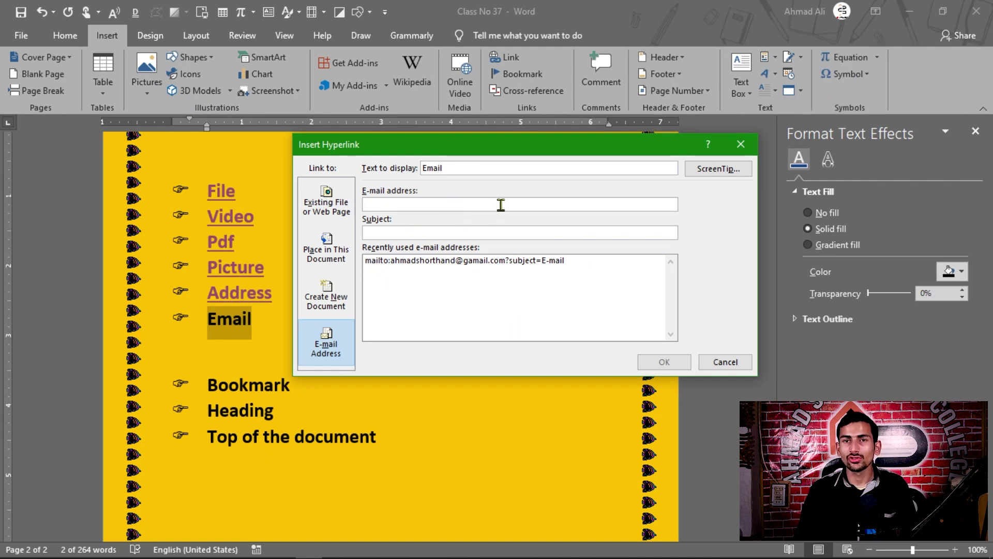
key(Tab)
text(E-mail)
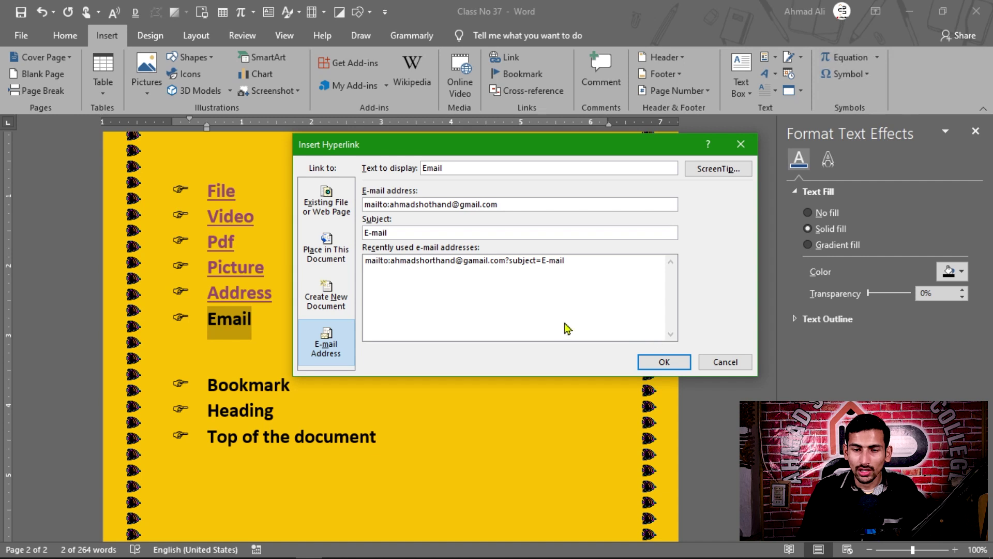
click(666, 362)
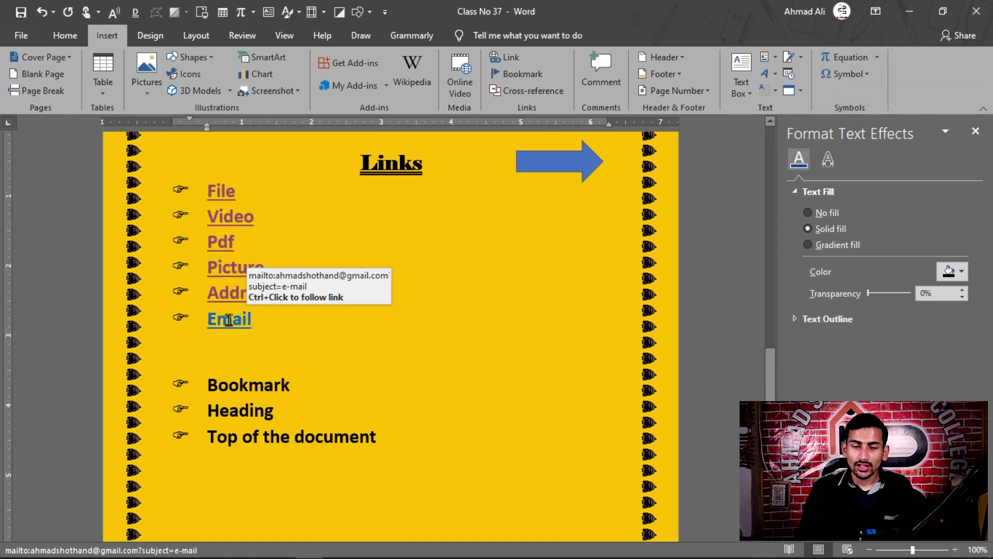
ctrl+click(228, 320)
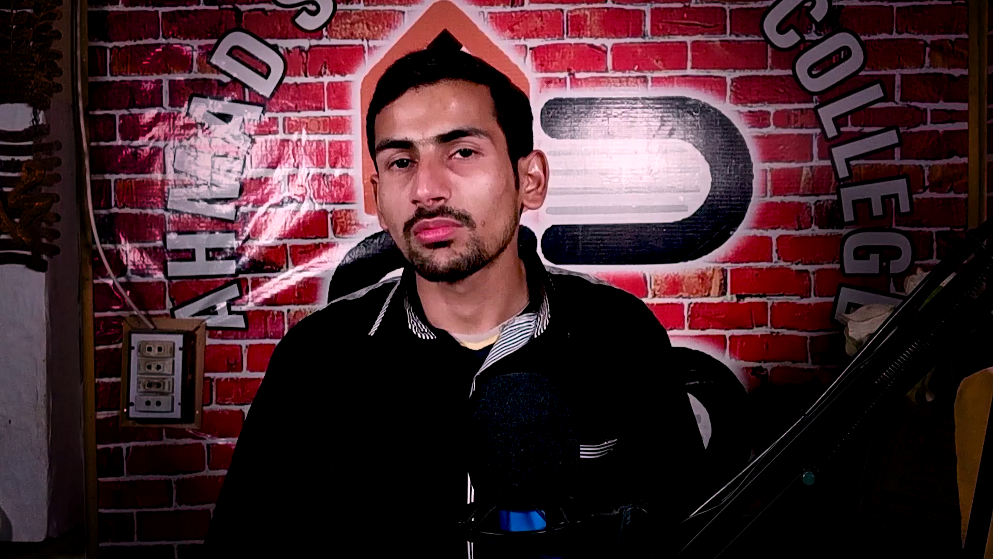